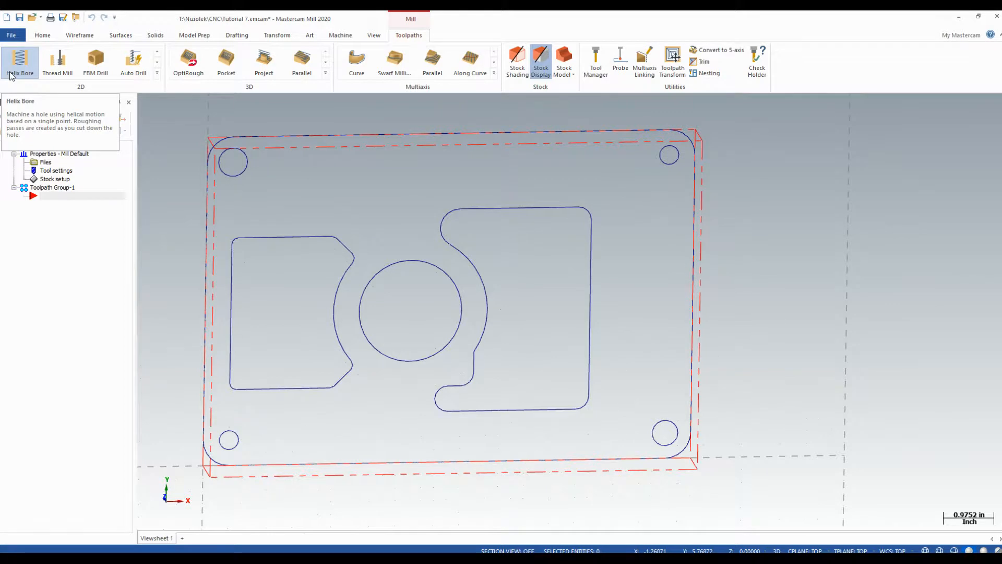
# Start a Helix Bore toolpath and select the four corner holes as its geometry.
pyautogui.click(11, 74)
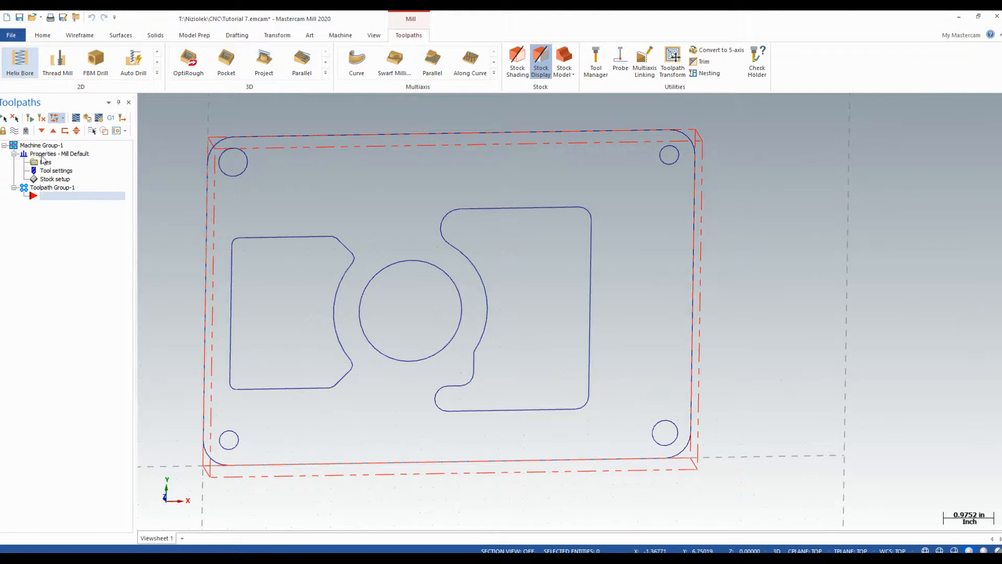
pyautogui.click(157, 73)
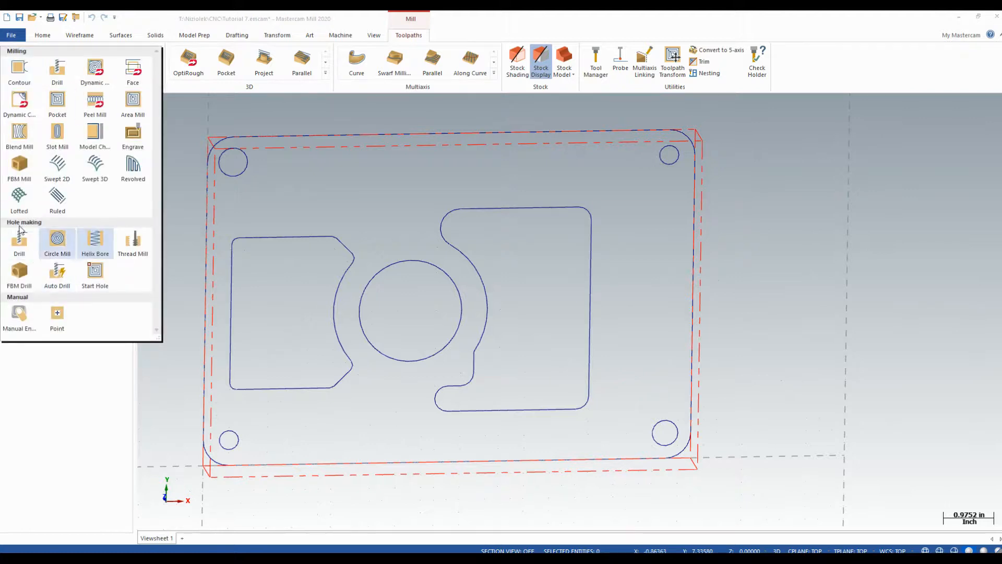
pyautogui.click(95, 240)
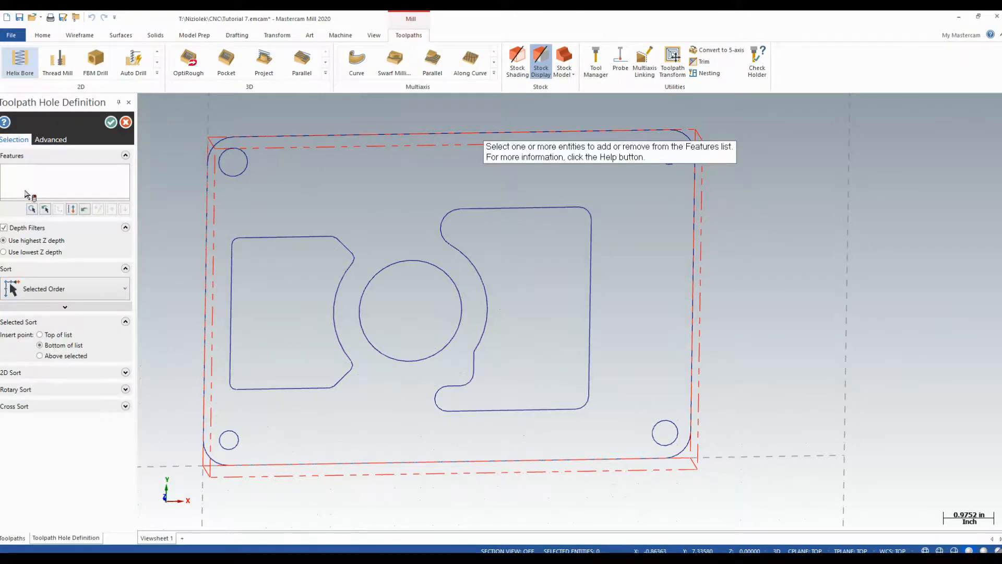
pyautogui.click(240, 444)
pyautogui.click(662, 443)
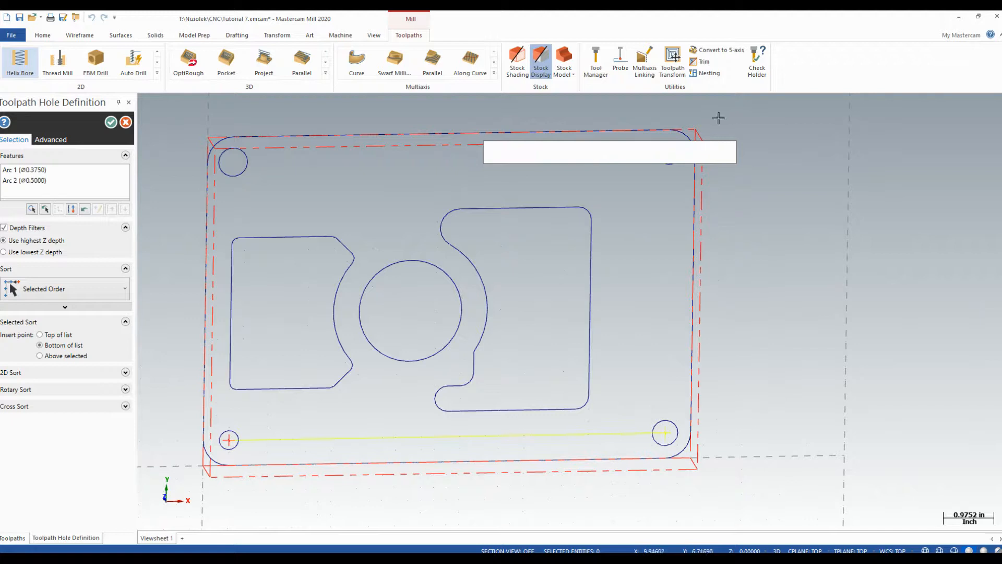
pyautogui.click(668, 166)
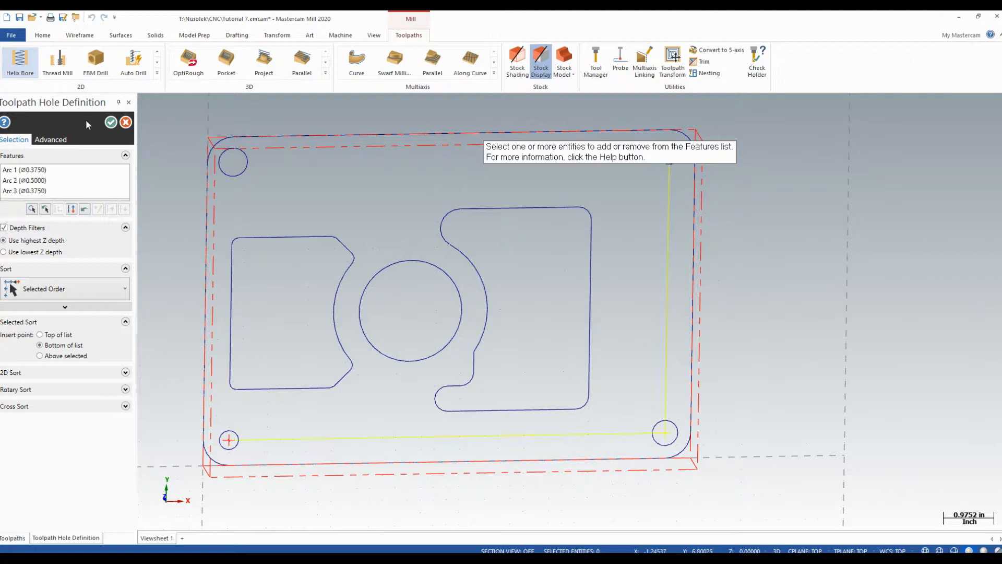
pyautogui.click(231, 166)
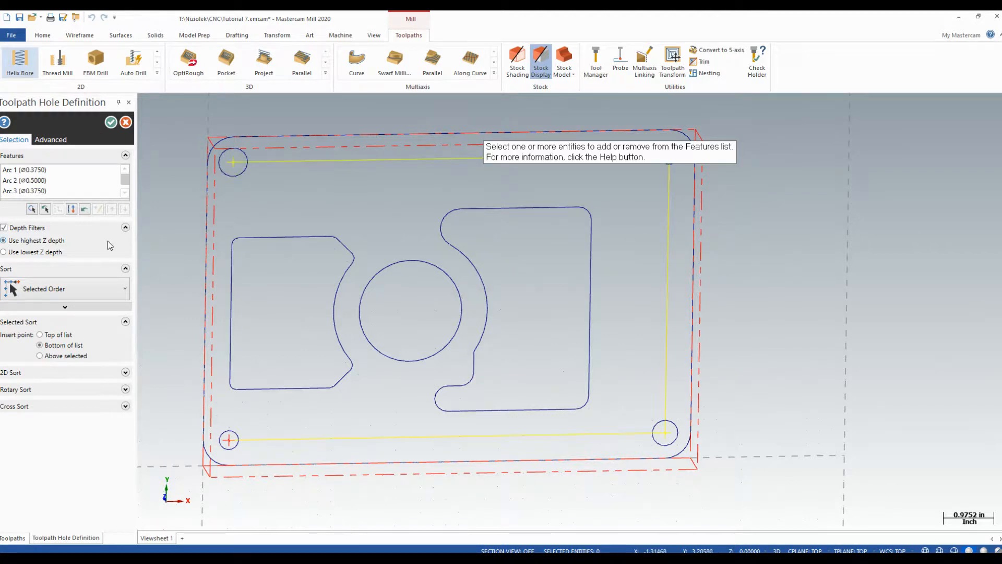
pyautogui.click(111, 122)
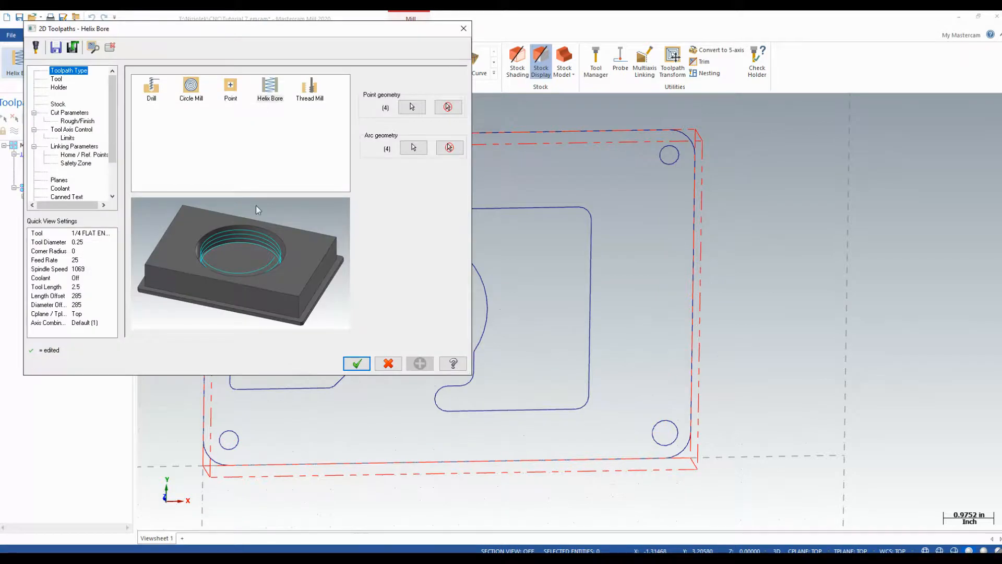
# Filter the tool library to flat endmills with a diameter equal to 0.25 and add the 1/4 flat endmill to the operation.
pyautogui.click(56, 80)
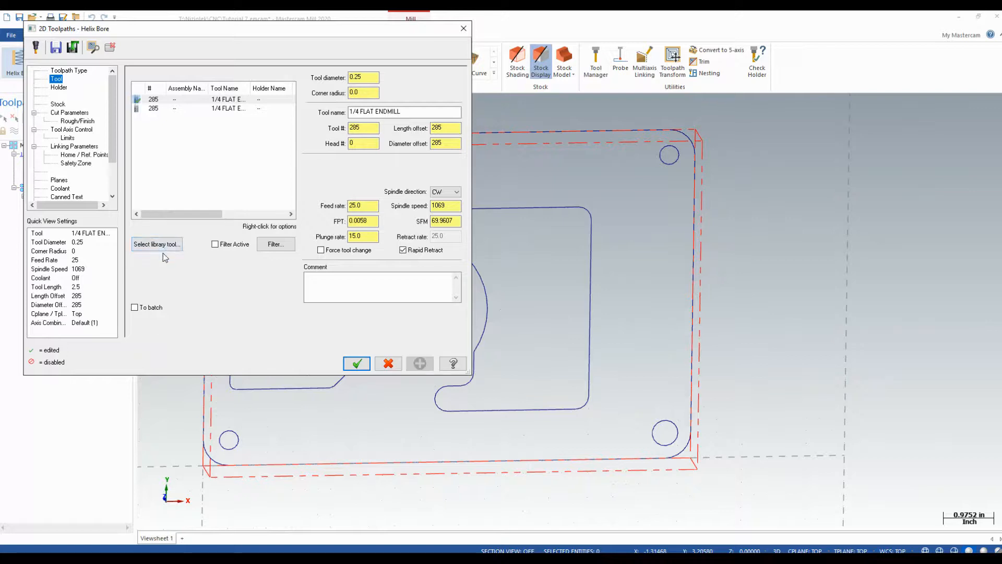
pyautogui.click(165, 248)
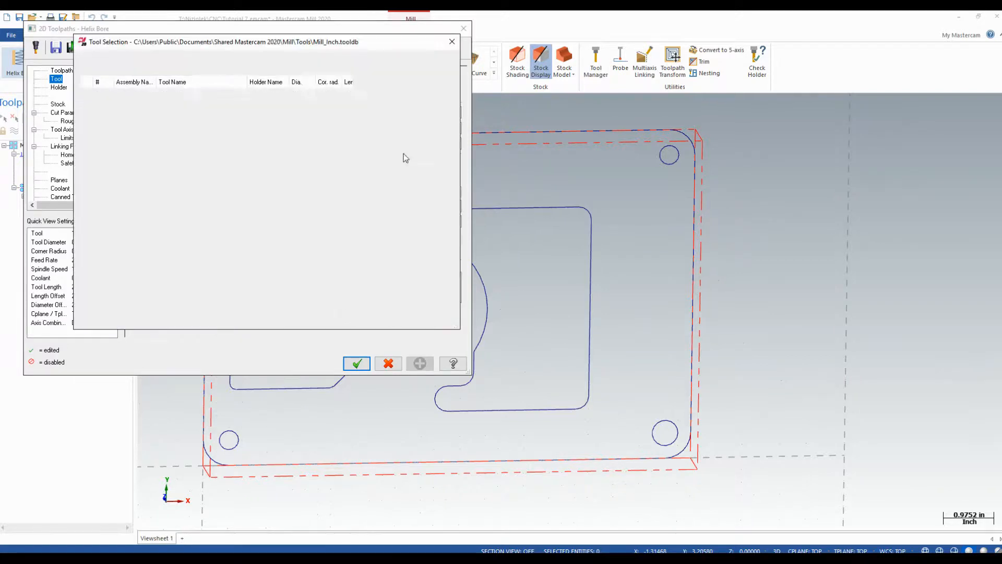
pyautogui.click(401, 120)
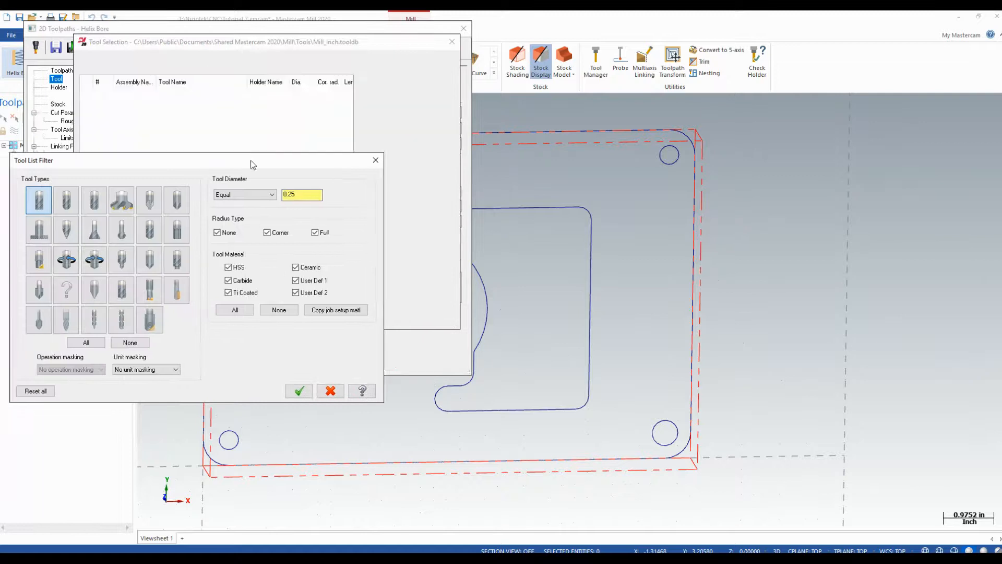
pyautogui.moveTo(253, 162); pyautogui.dragTo(520, 73)
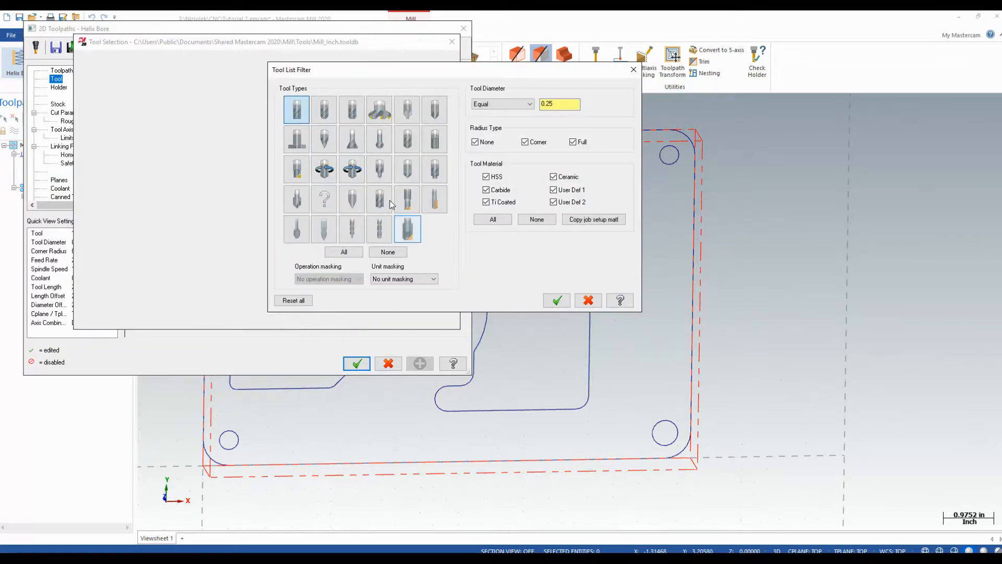
pyautogui.click(388, 251)
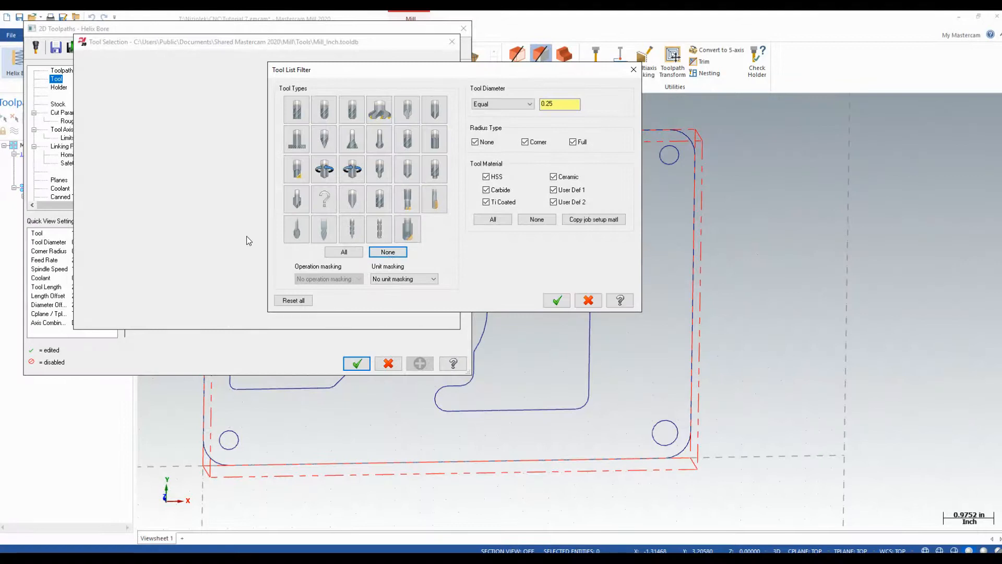
pyautogui.click(297, 169)
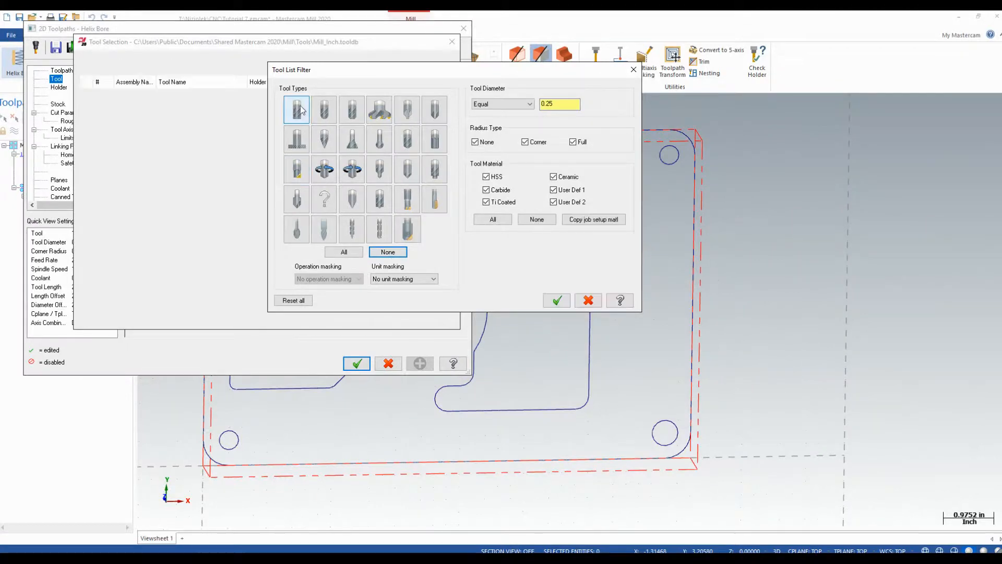
pyautogui.click(297, 110)
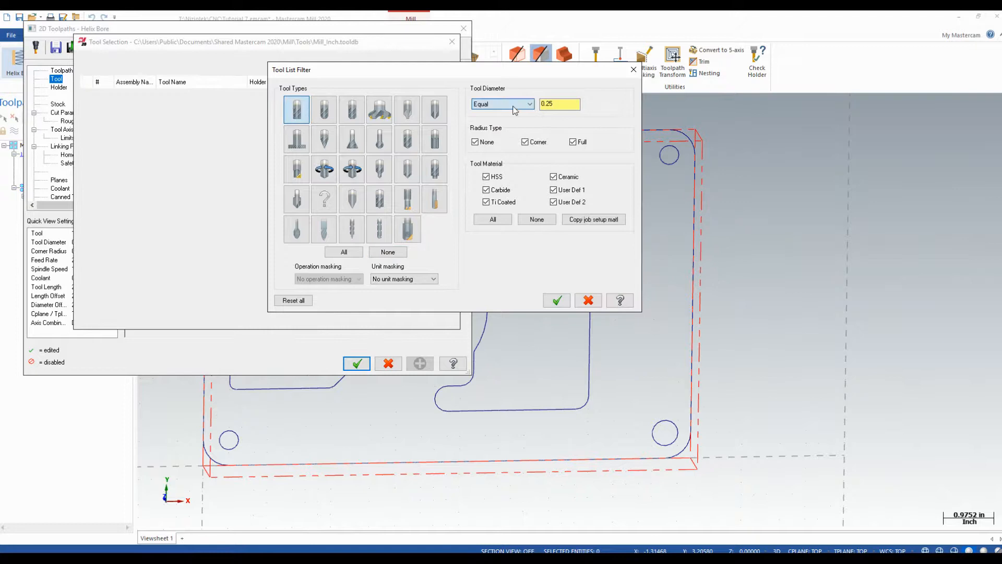
pyautogui.doubleClick(550, 103)
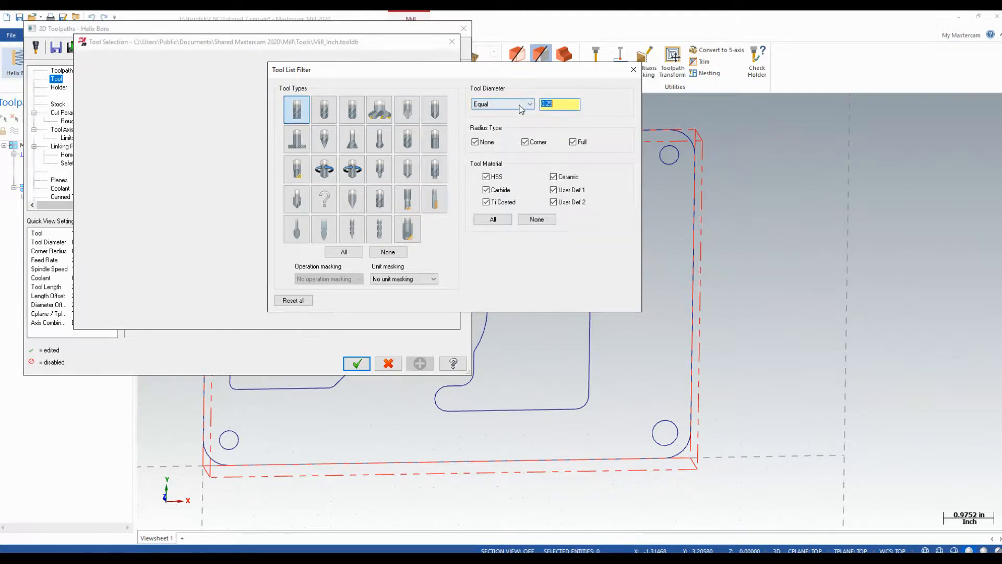
pyautogui.click(557, 301)
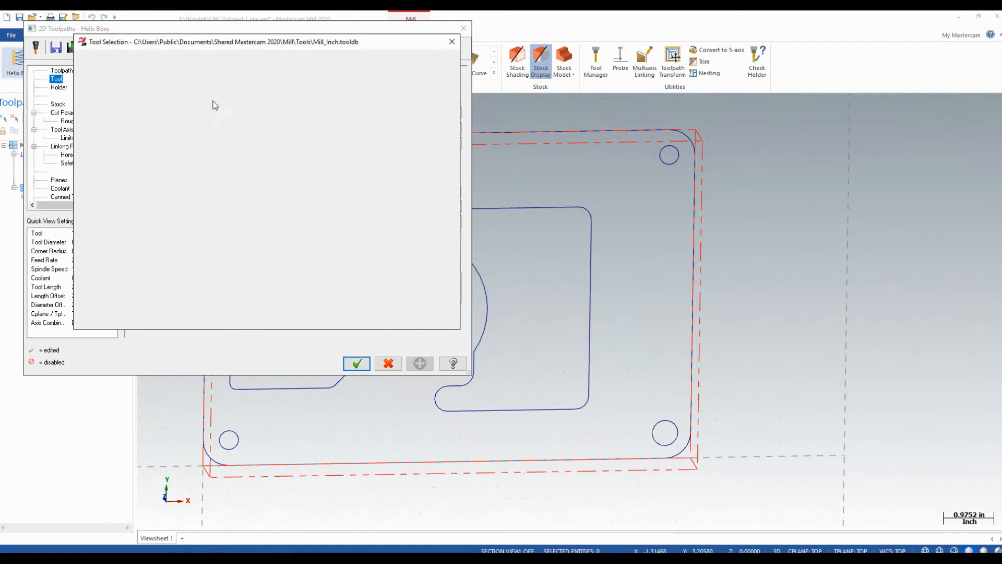
pyautogui.click(372, 316)
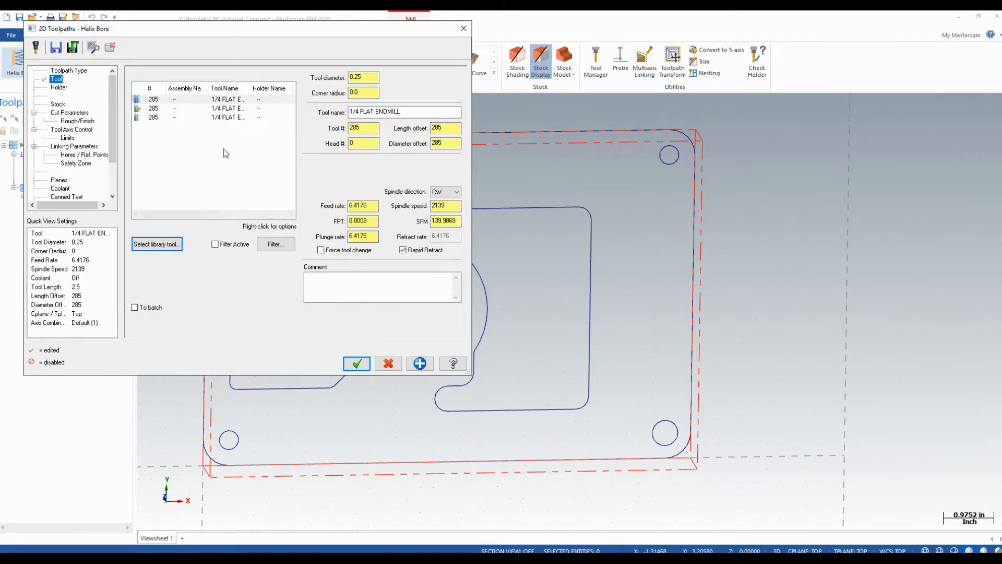
# Set the 1/4 flat endmill's spindle speed to 5100, feed per tooth to .001 and plunge rate to 10.
pyautogui.rightClick(187, 100)
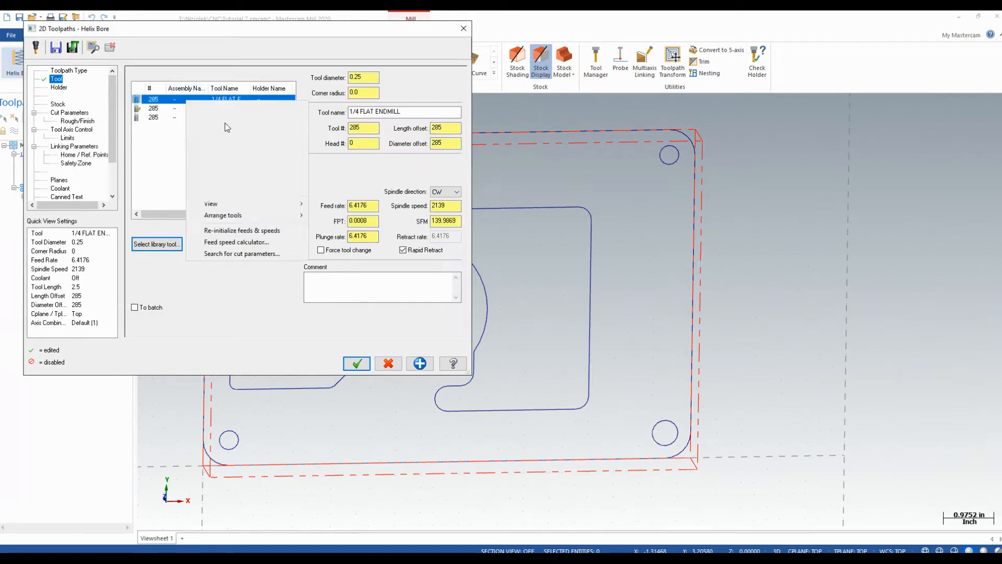
pyautogui.click(231, 132)
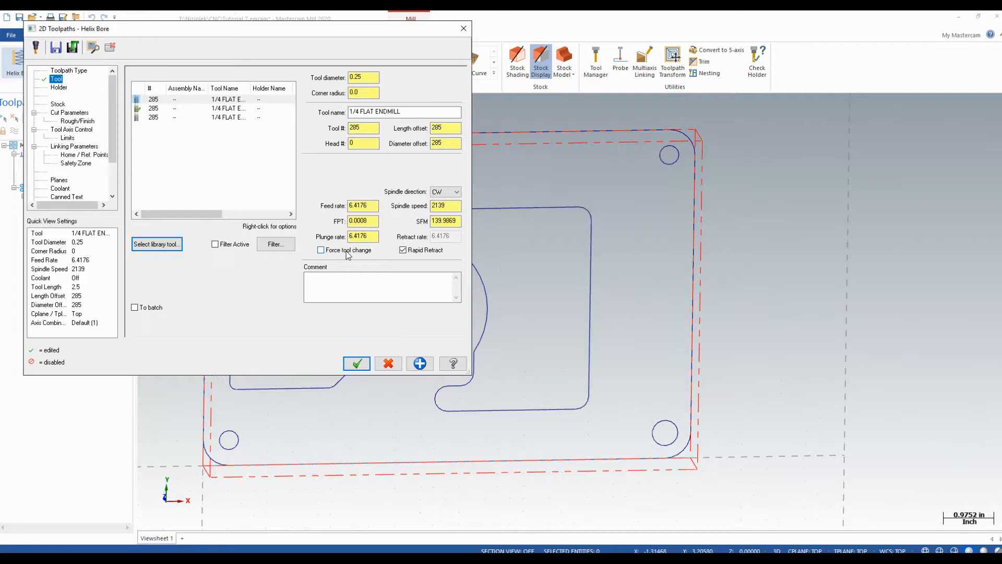
pyautogui.doubleClick(458, 206)
pyautogui.write('5100')
pyautogui.press('Tab')
pyautogui.write('.0')
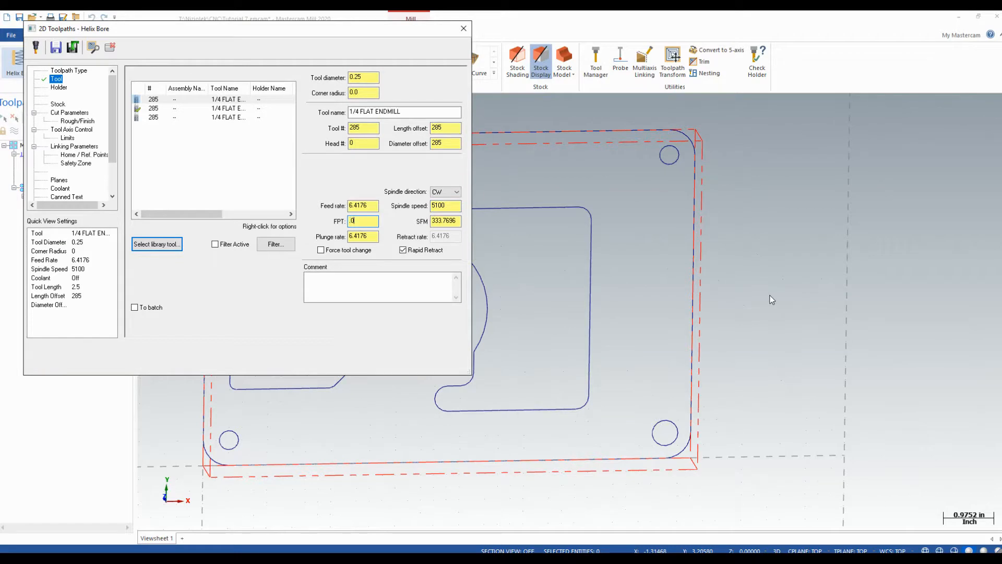
pyautogui.write('01')
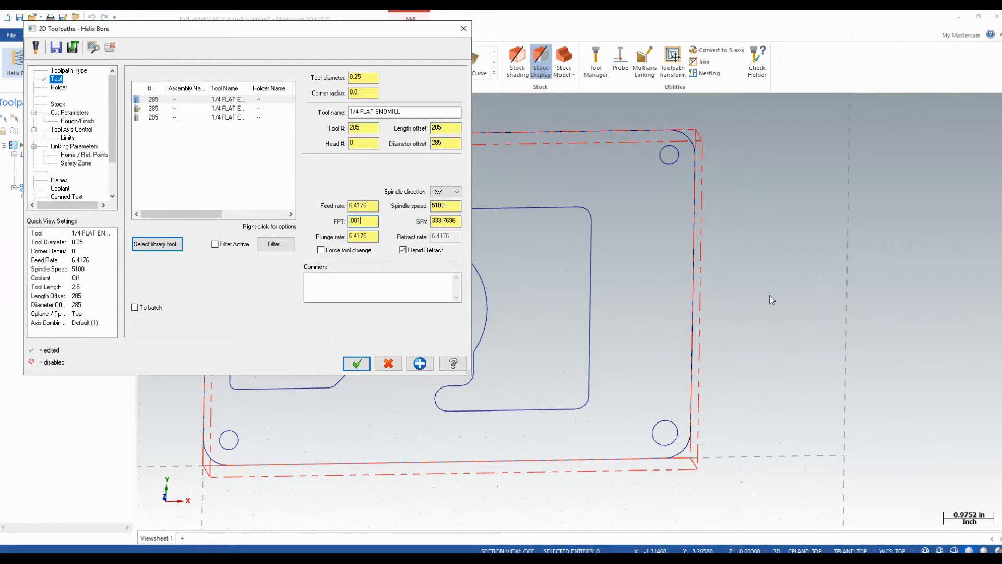
pyautogui.press('Tab')
pyautogui.write('10')
# Set the stock to leave on walls and floors to 0 and check the feedrate at final depth in the roughing settings.
pyautogui.click(70, 112)
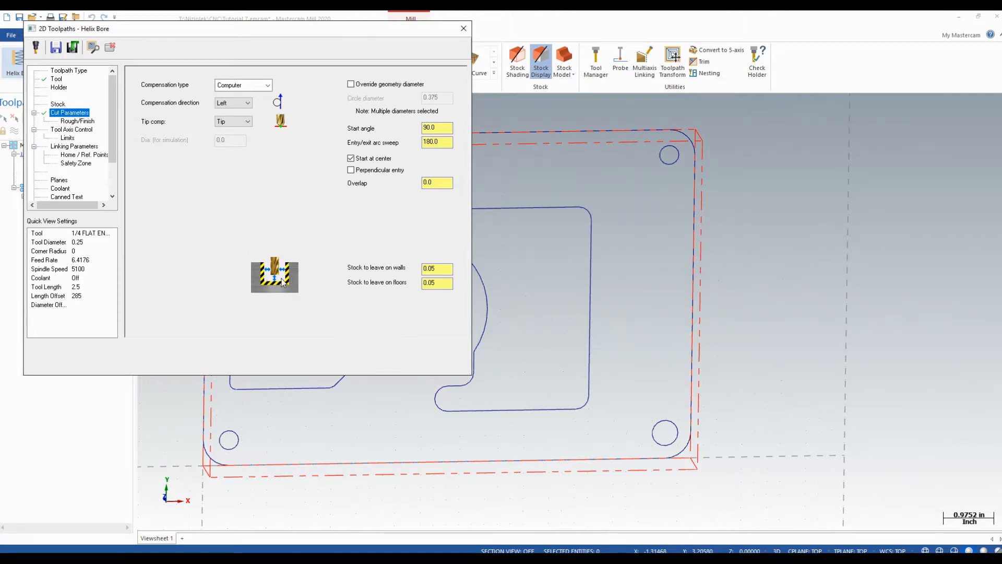
pyautogui.moveTo(442, 268); pyautogui.dragTo(396, 269)
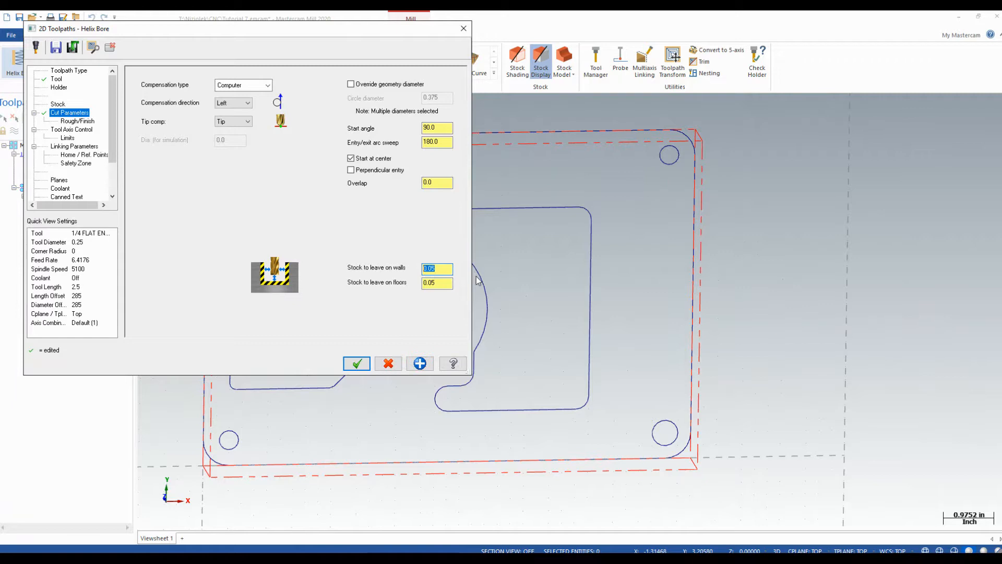
pyautogui.write('0')
pyautogui.doubleClick(444, 285)
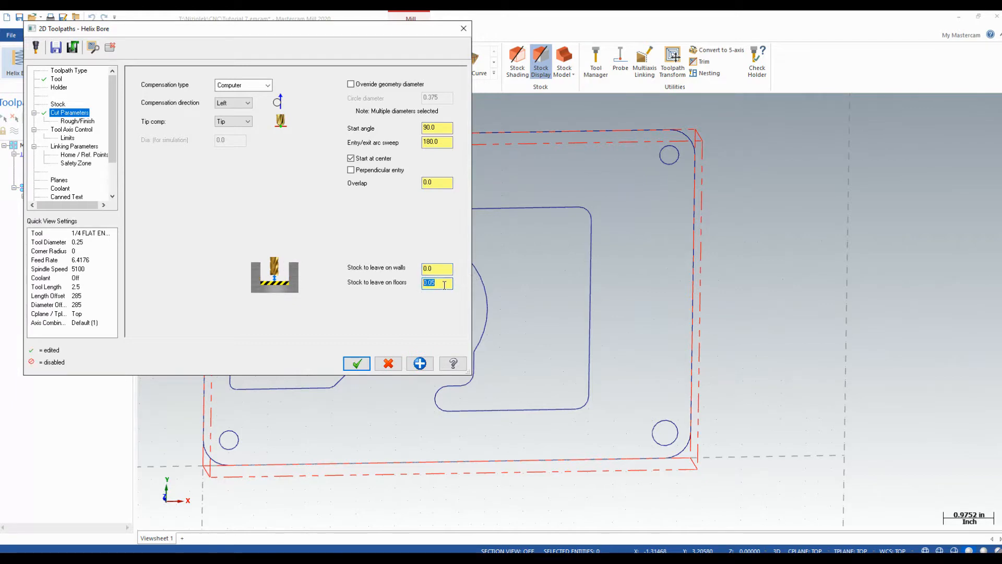
pyautogui.write('0')
pyautogui.click(76, 121)
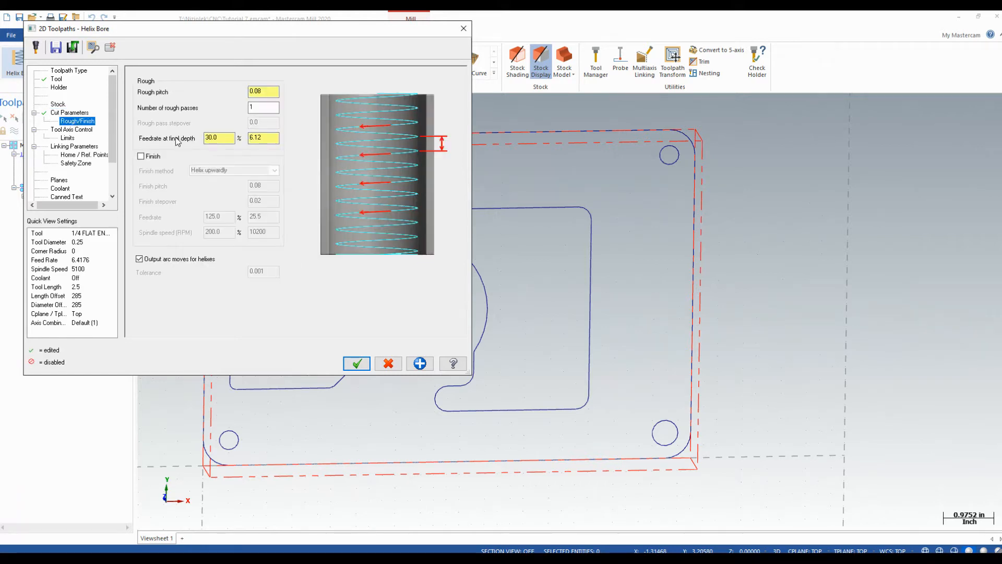
pyautogui.click(215, 140)
# Make the retract, feed plane and top of stock absolute, set the bore depth to 1.01 in below the stock top, and generate the toolpath.
pyautogui.click(76, 147)
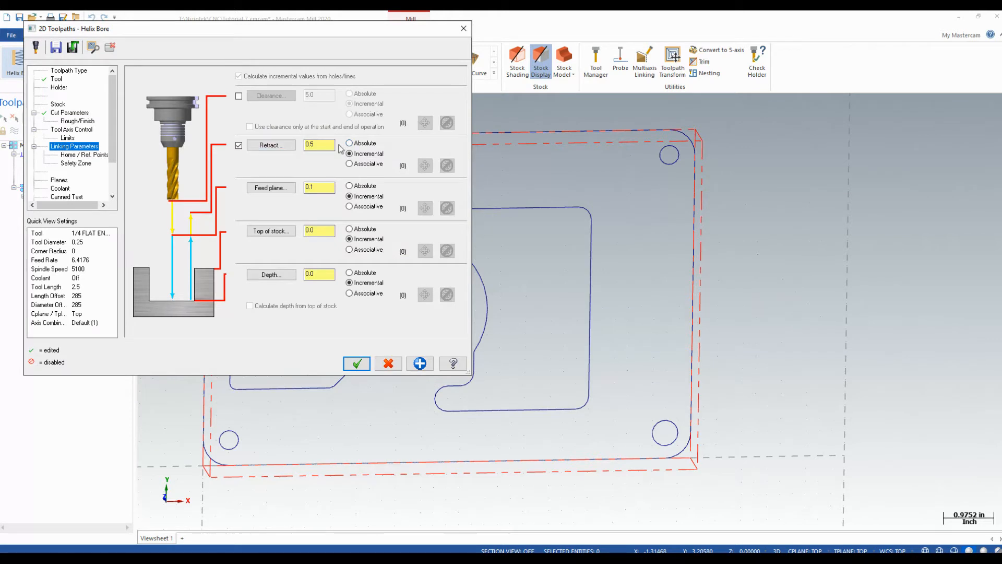
pyautogui.click(363, 229)
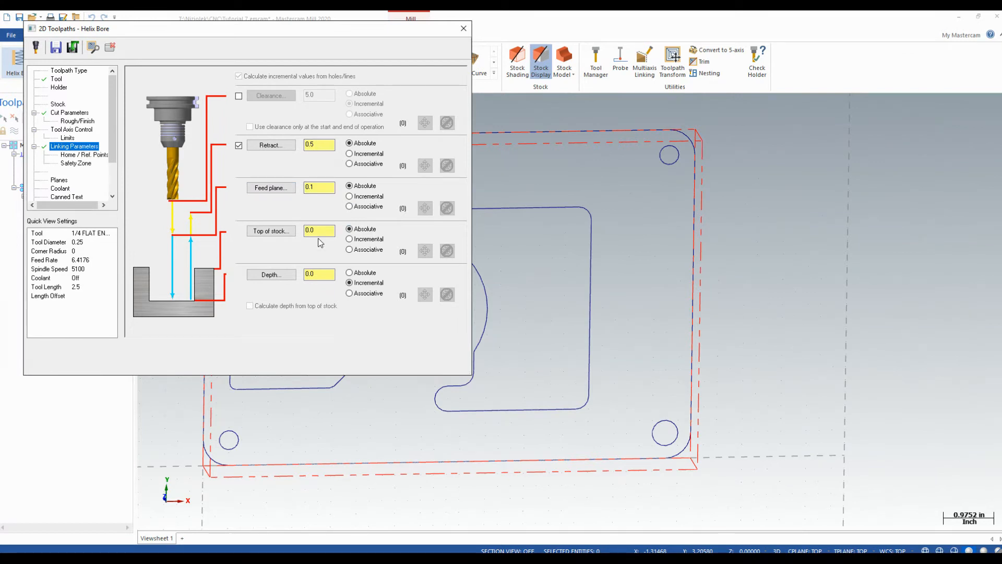
pyautogui.click(313, 275)
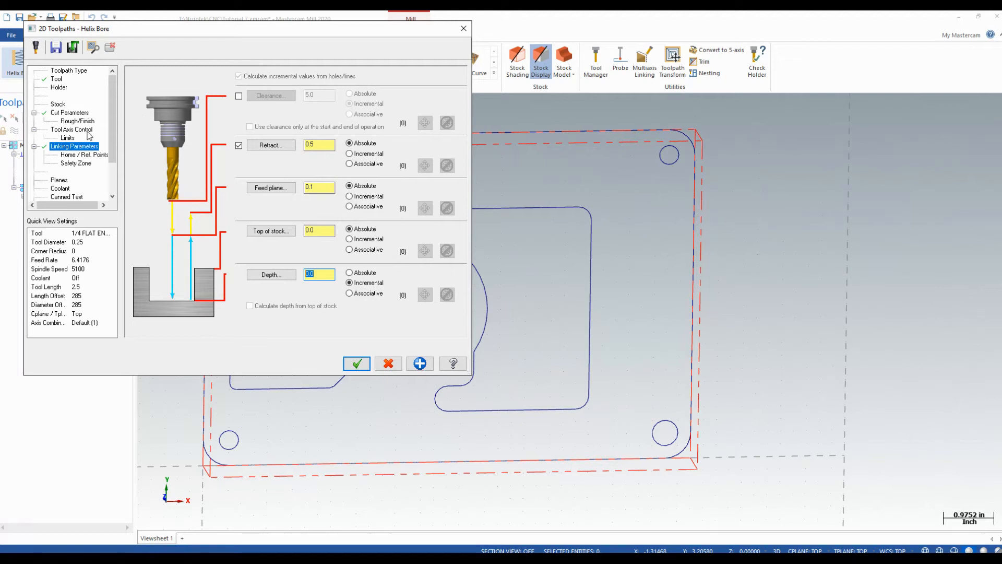
pyautogui.scroll(-2, 108, 162)
pyautogui.scroll(2, 107, 128)
pyautogui.write('1.01')
pyautogui.click(357, 363)
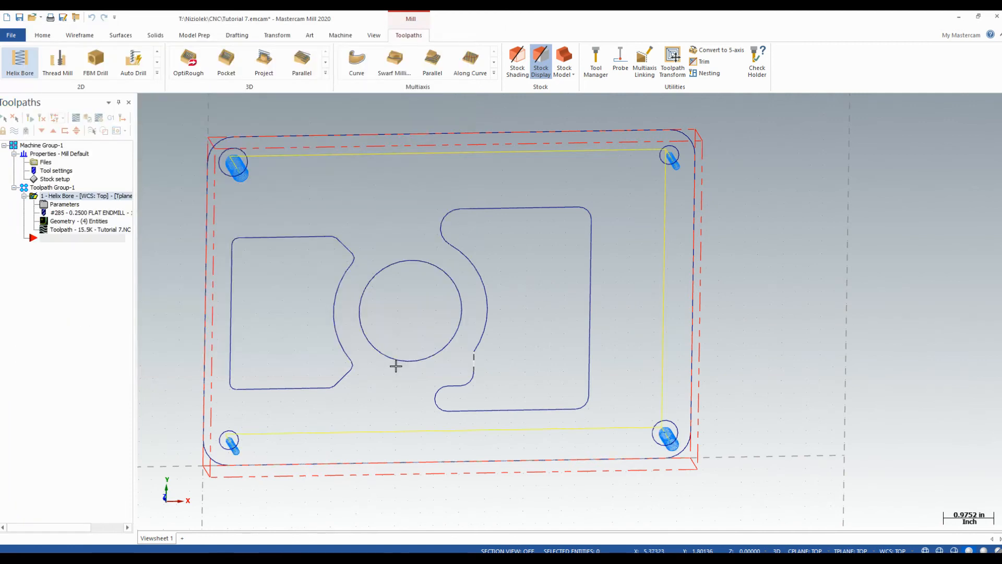
pyautogui.moveTo(231, 174); pyautogui.dragTo(264, 148, button='middle')
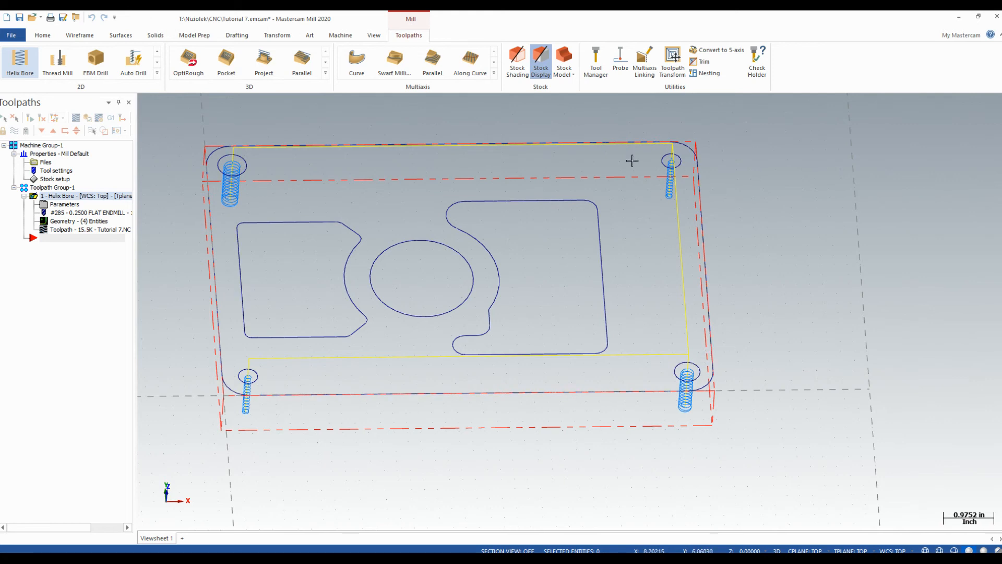
pyautogui.scroll(-1, 329, 180)
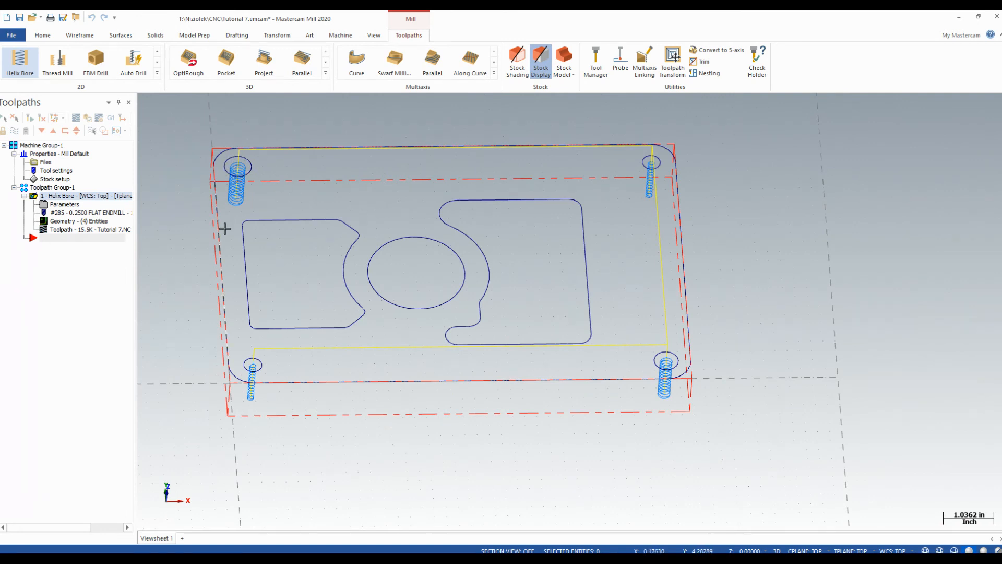
pyautogui.moveTo(224, 226)
pyautogui.mouseDown(button='middle')
pyautogui.moveTo(461, 217)
pyautogui.moveTo(277, 209)
pyautogui.moveTo(221, 224)
pyautogui.mouseUp(button='middle')
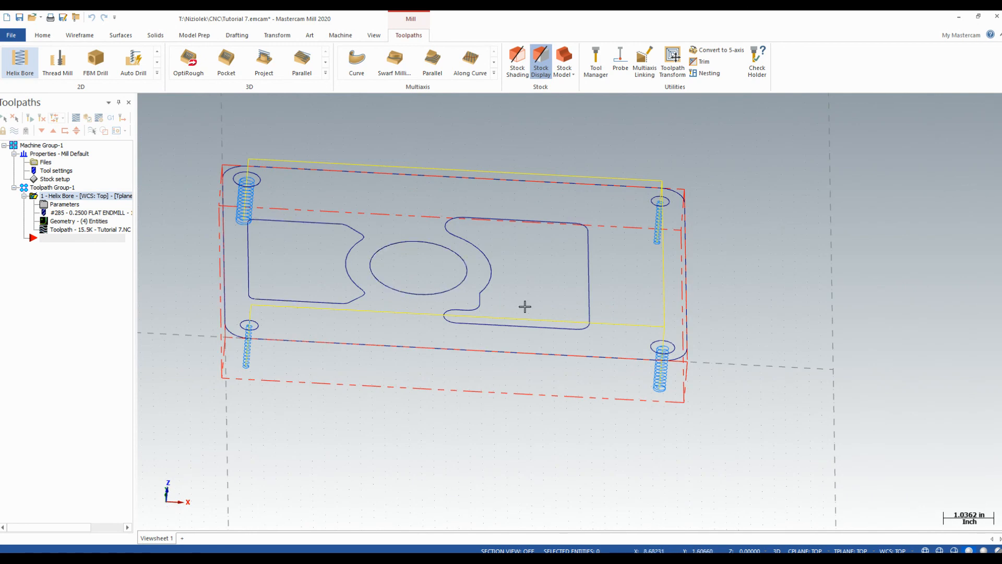